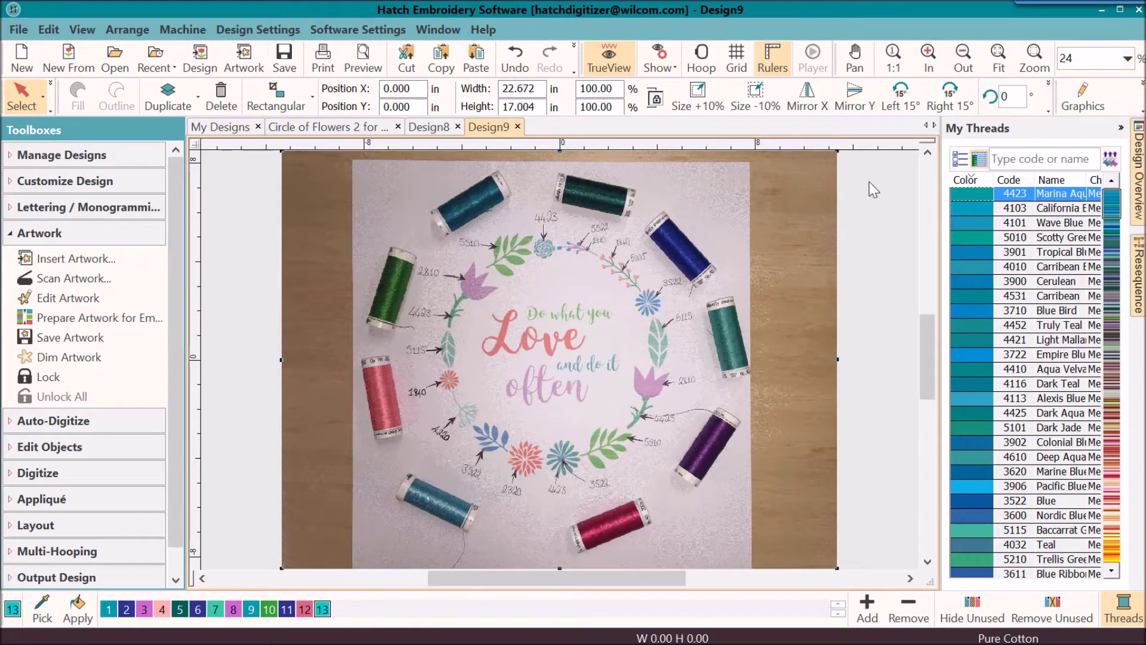
Lock the thread-photo flower artwork in Design9 so it stays fixed as a backdrop.
left_click(784, 235)
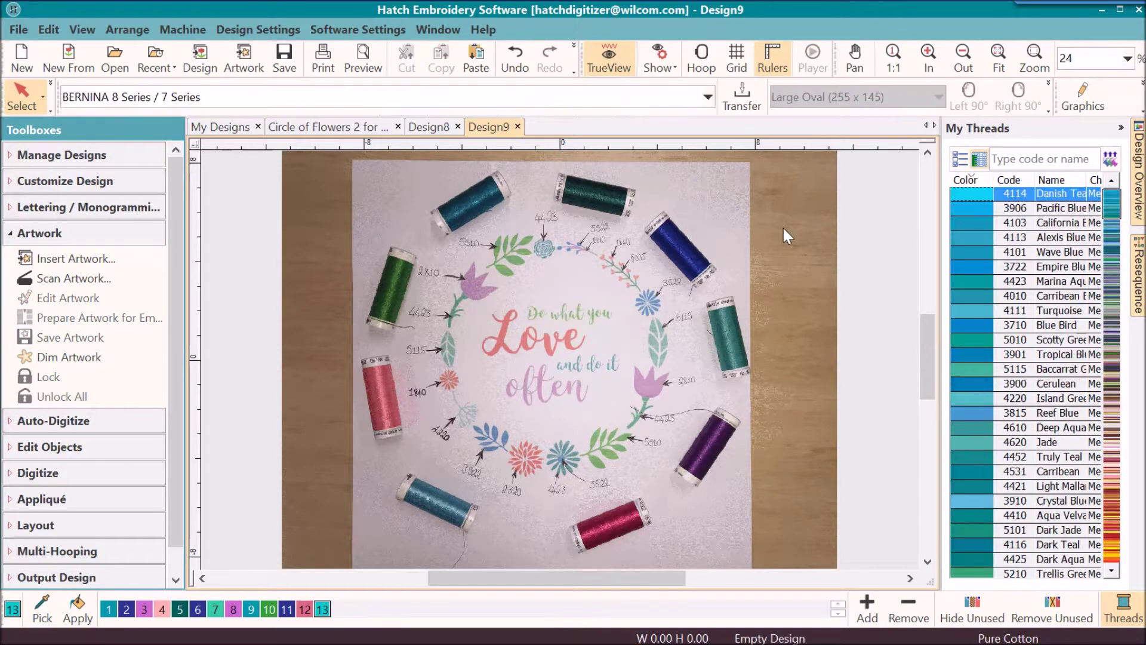
right_click(782, 226)
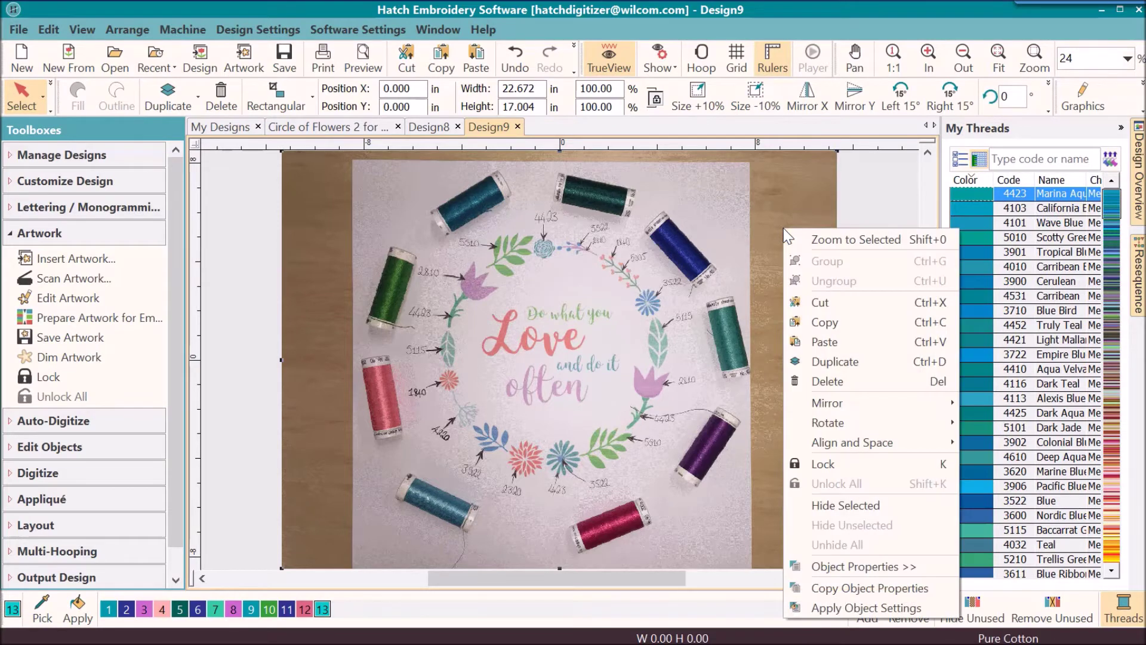
left_click(823, 464)
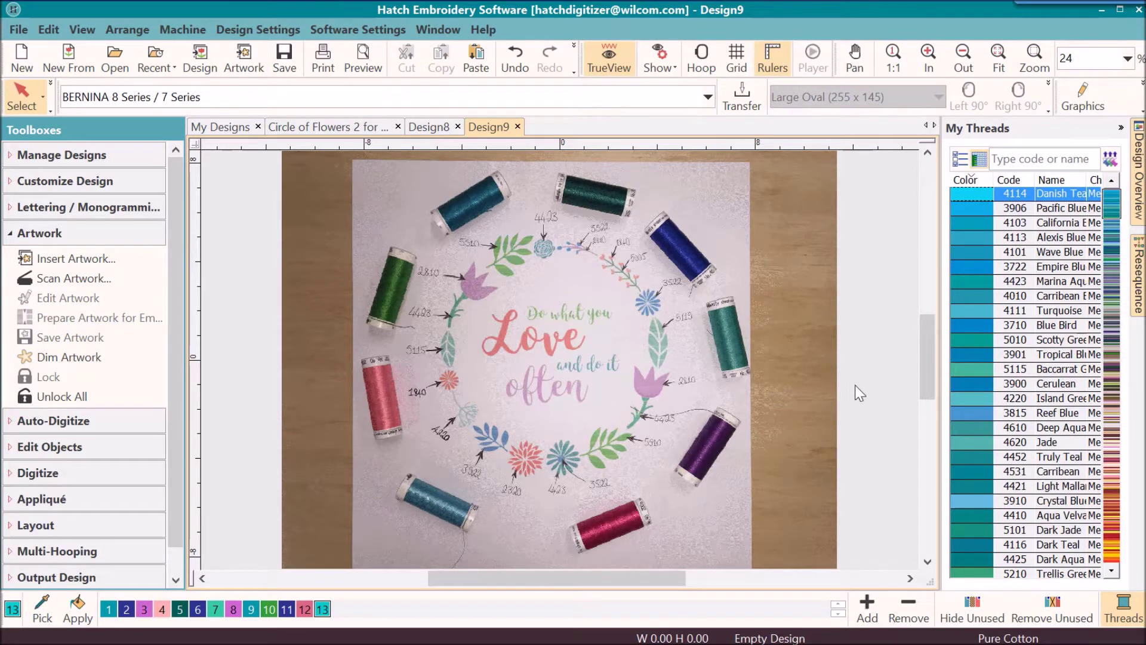
Zoom into the blue flower and start a closed shape from the centre up the upper-right petal's left edge.
key("b")
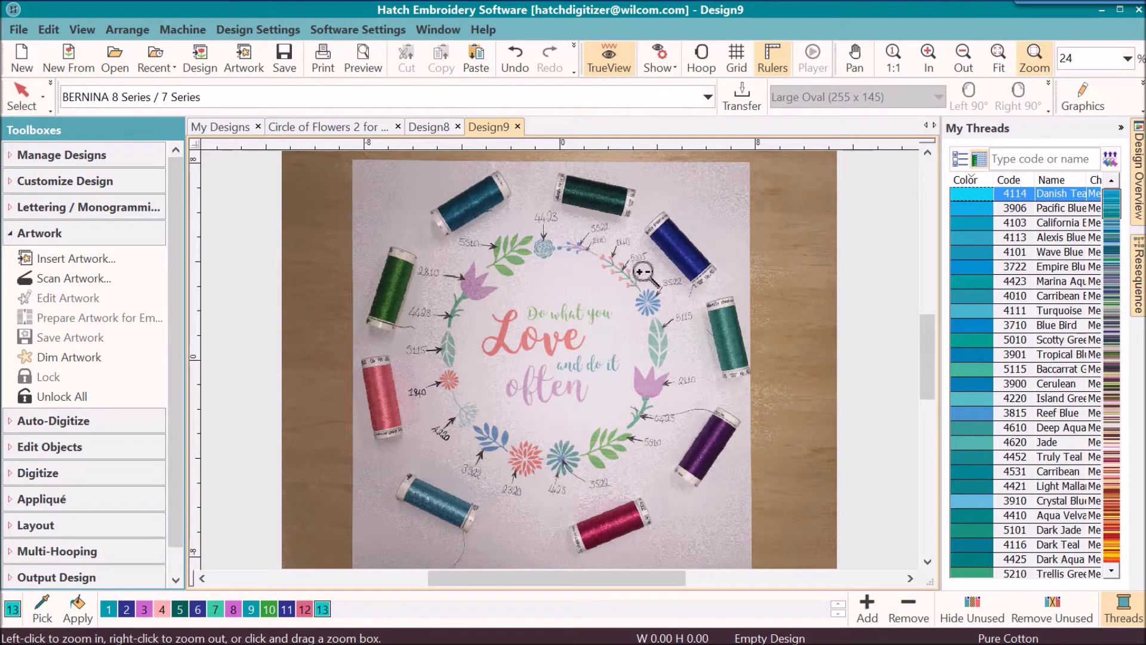
left_click_drag(632, 275, 702, 342)
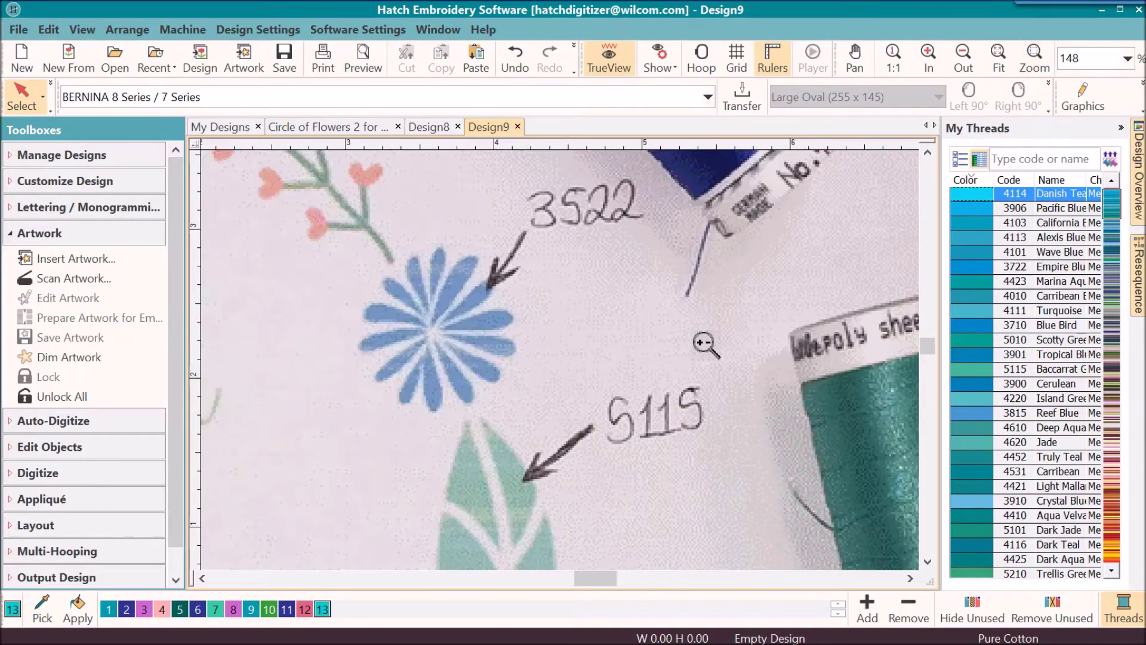
left_click_drag(300, 222, 564, 441)
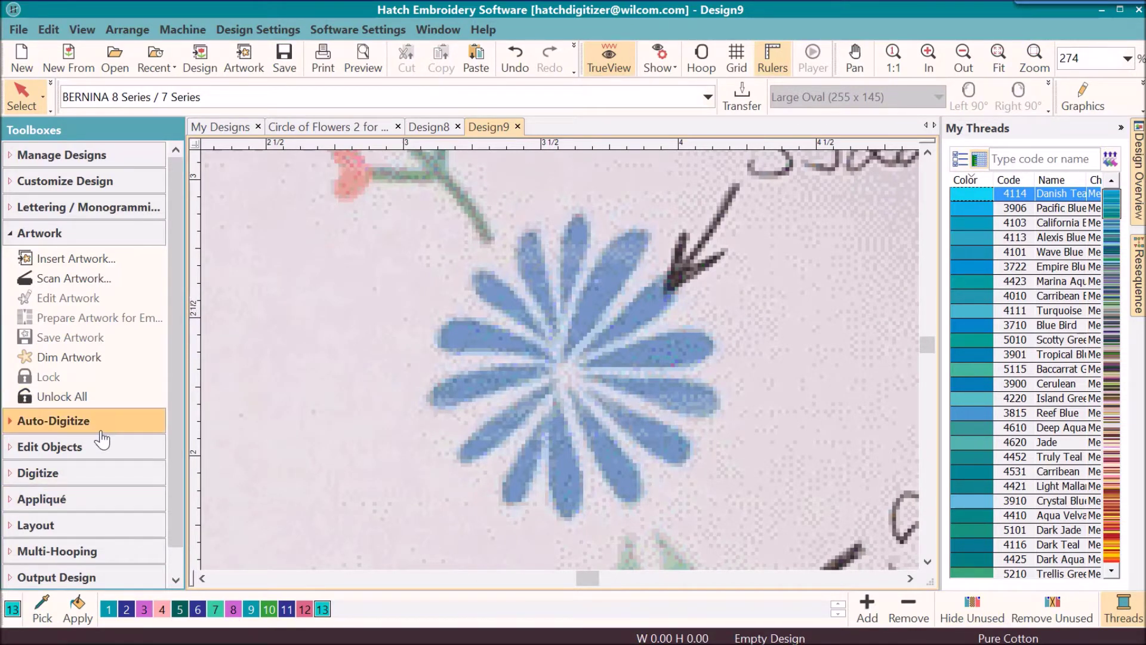
left_click(9, 478)
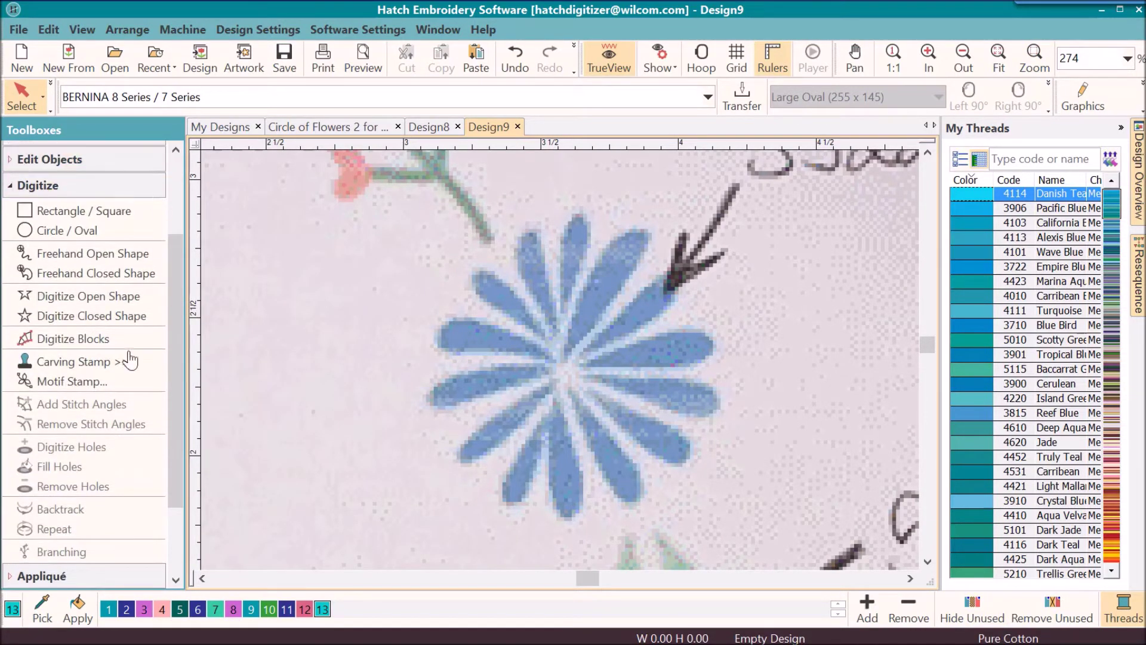
left_click(91, 325)
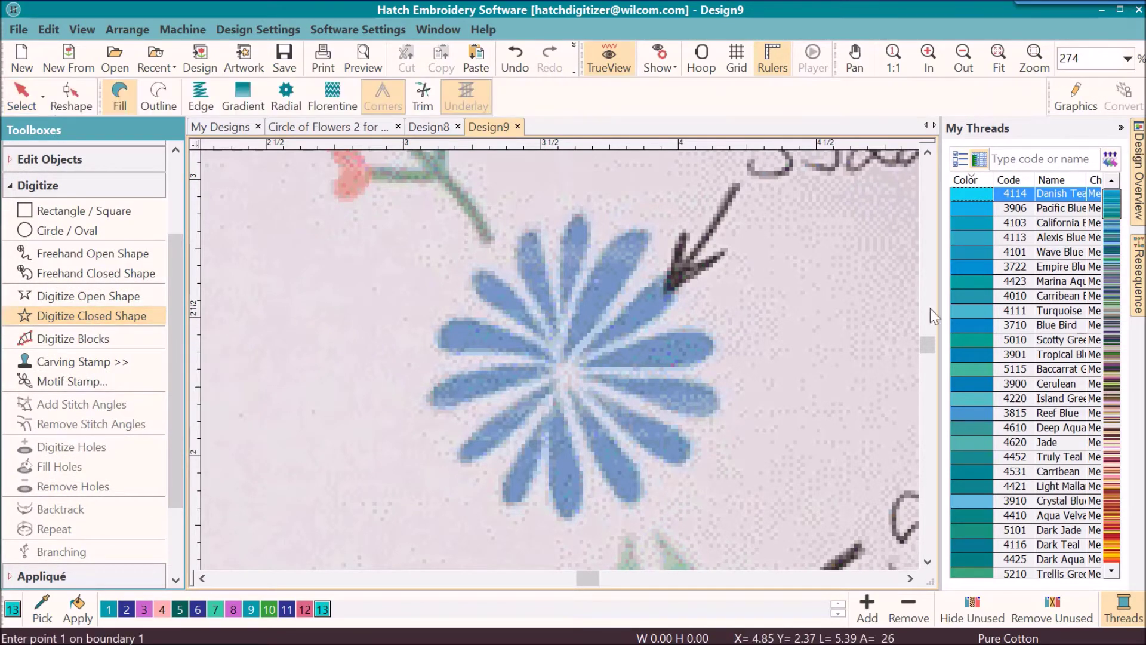
left_click(565, 357)
left_click(583, 289)
Curve the outline around the petal tip and back to the centre, closing it as a teal fill shape.
right_click(622, 231)
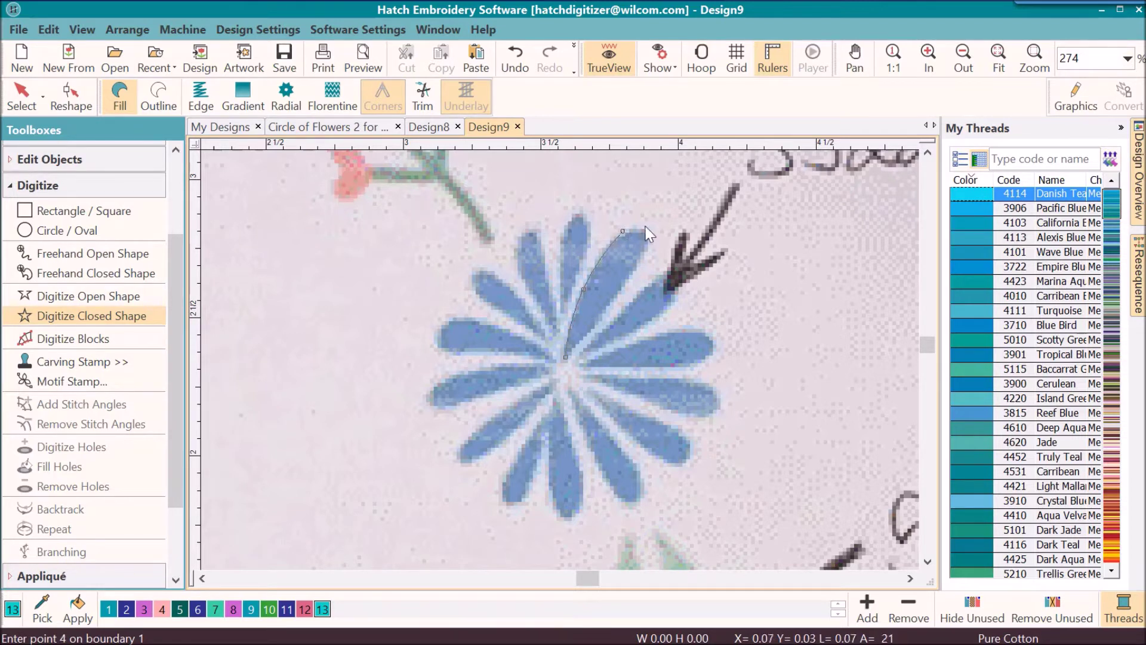
right_click(651, 232)
right_click(643, 263)
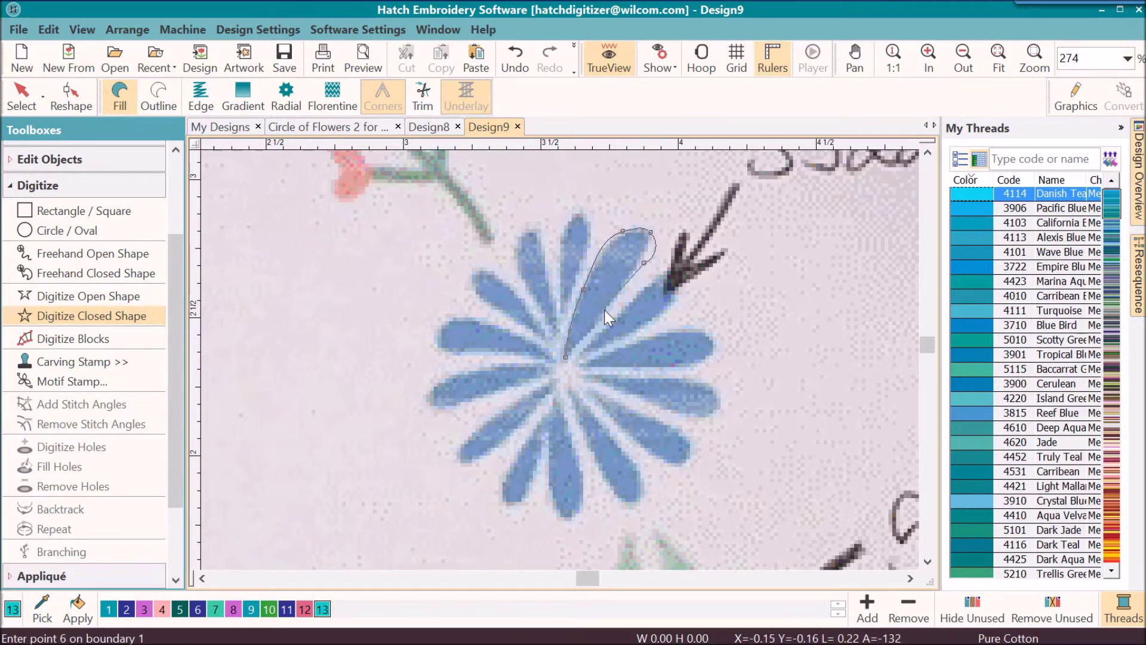
right_click(605, 311)
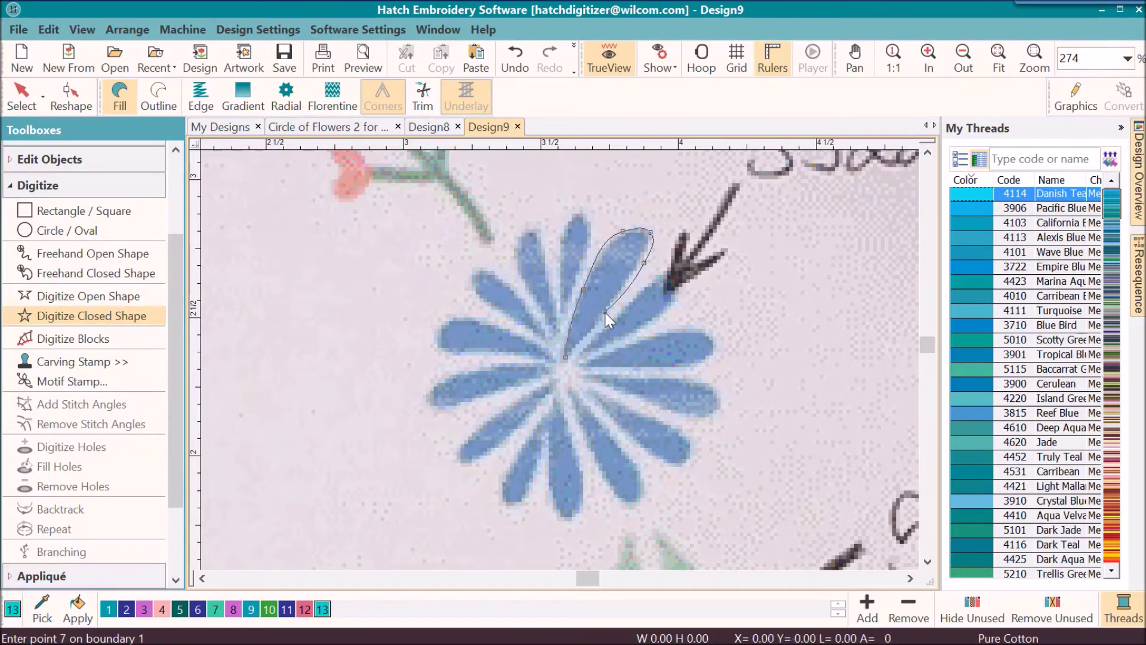
left_click(567, 356)
key("Return")
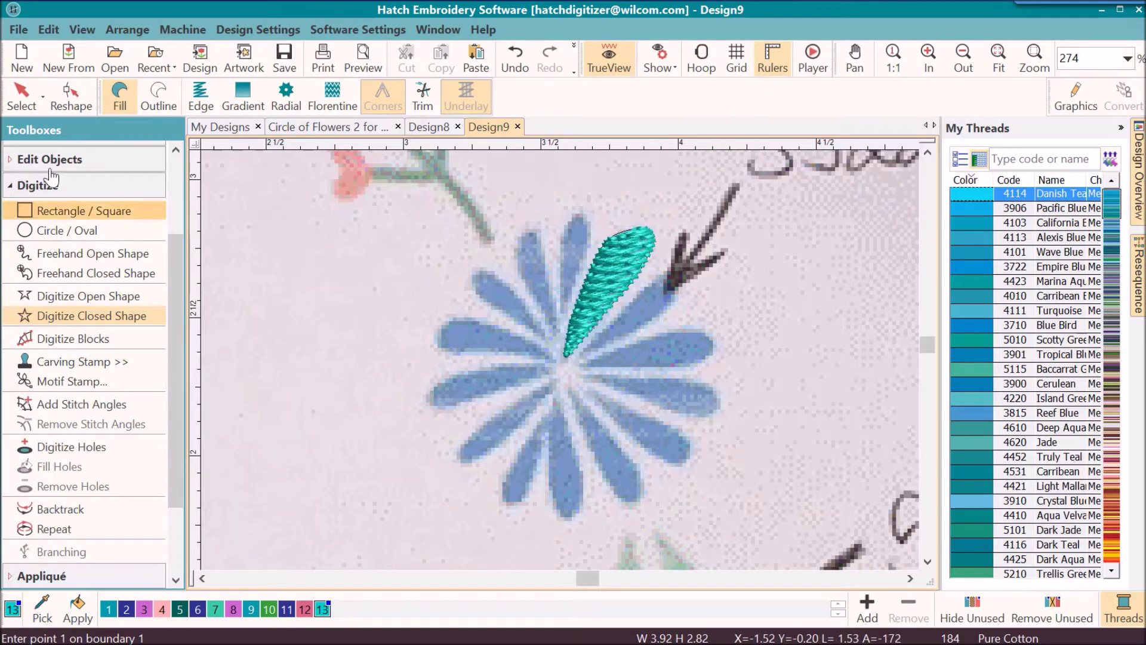
key("Escape")
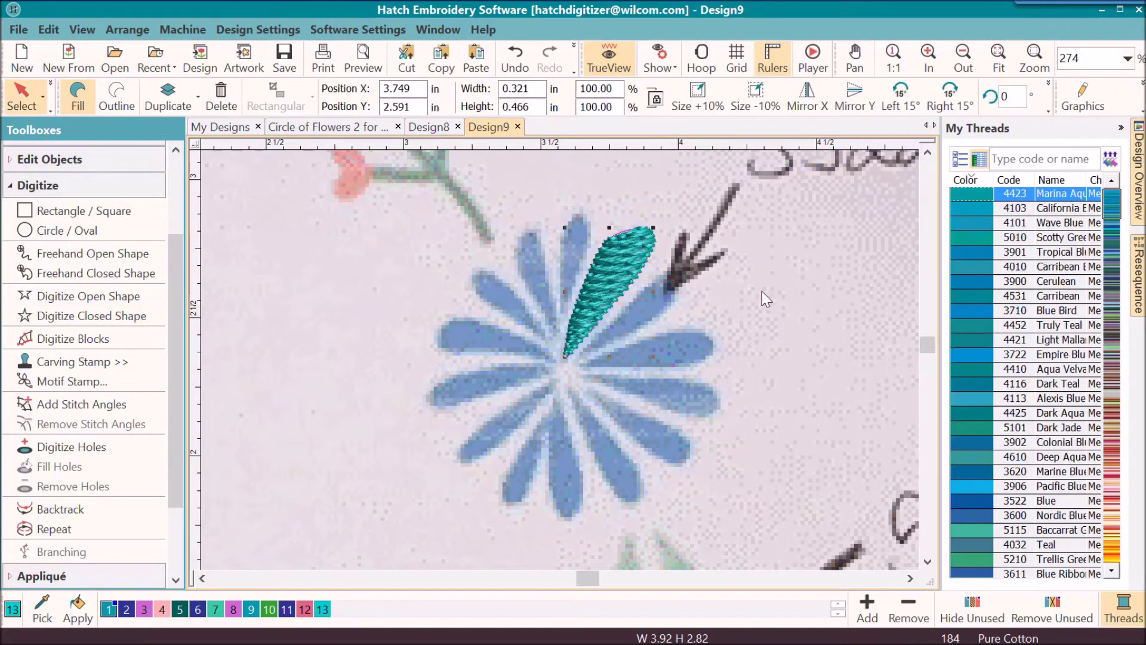
Switch the teal petal to Satin stitch and angle its stitches to run along the petal.
double_click(620, 253)
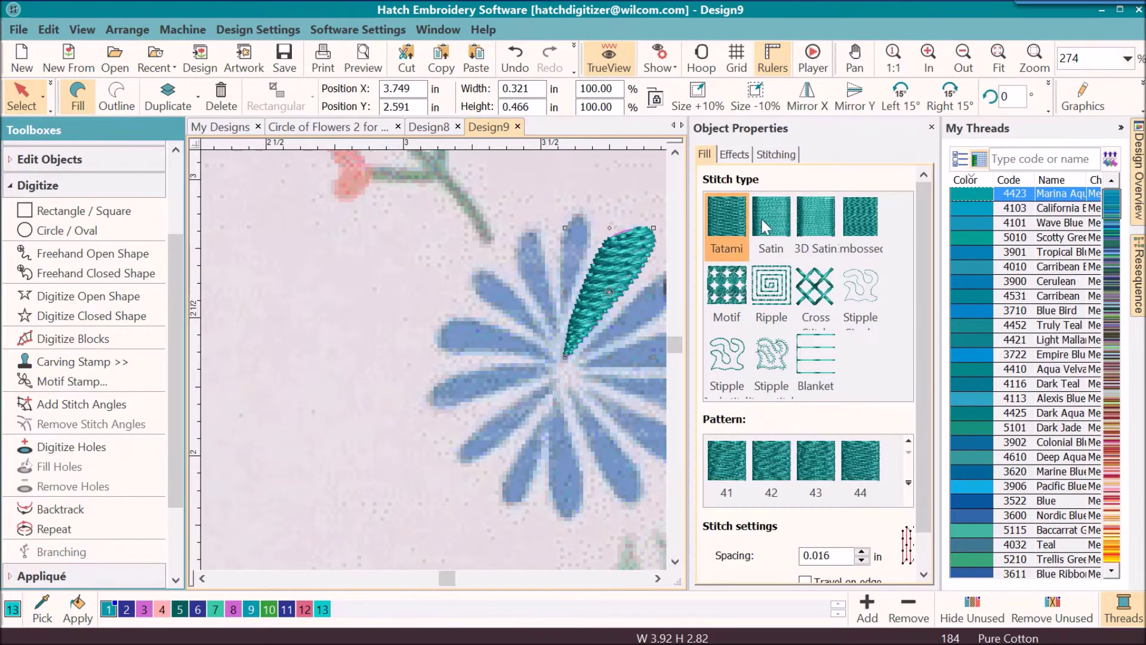
left_click(769, 208)
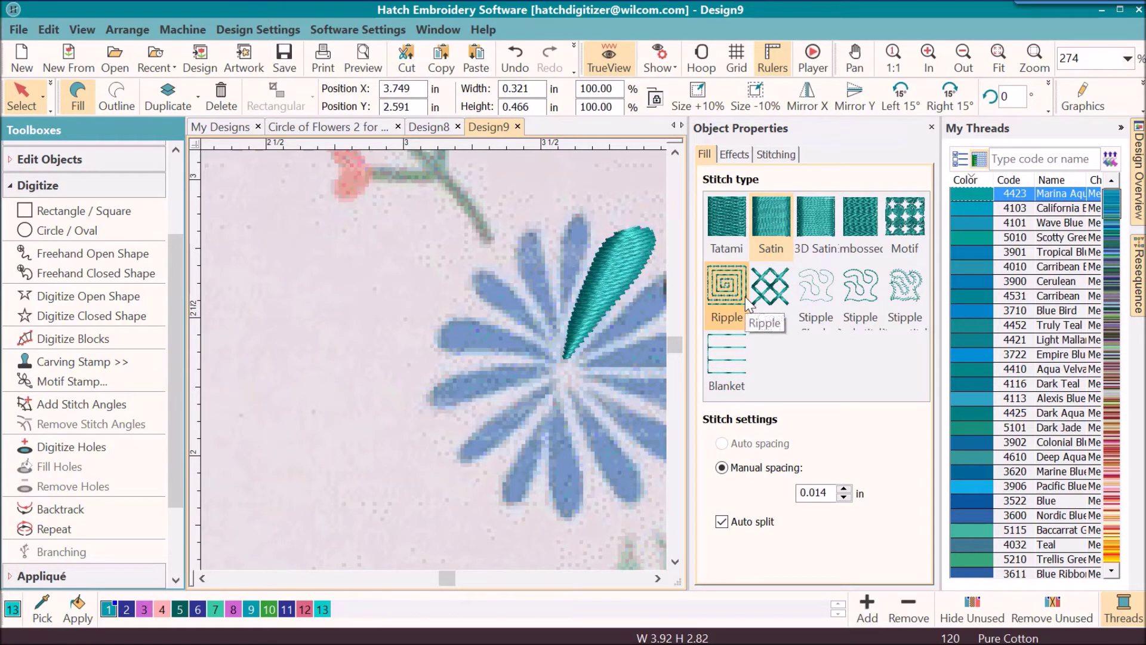
key("h")
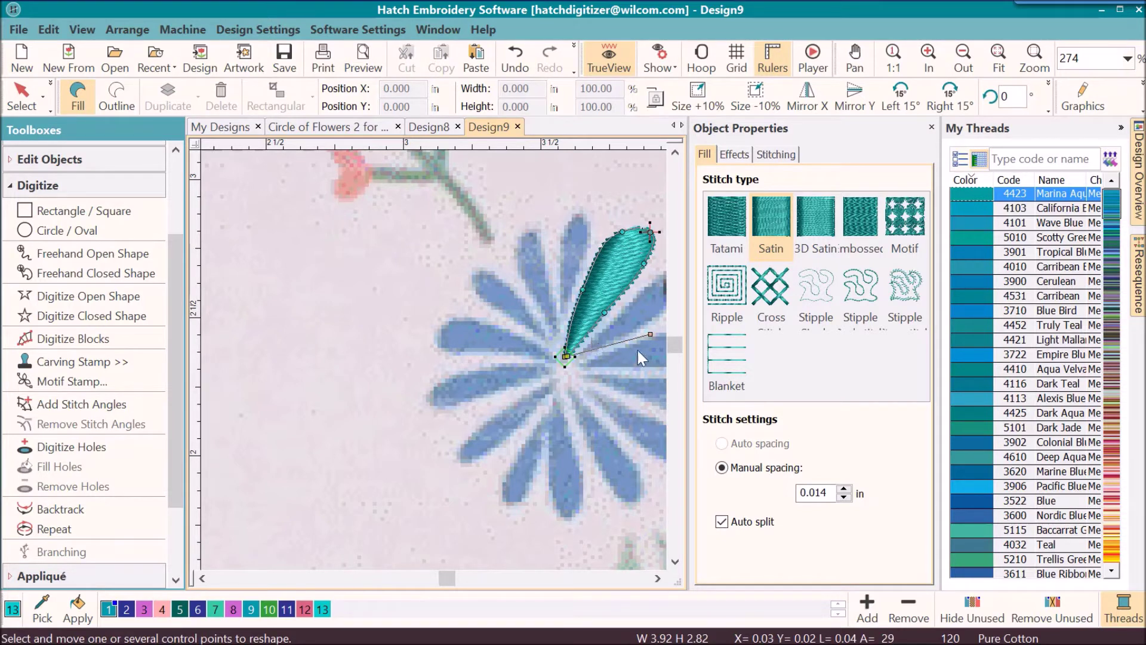
left_click_drag(651, 335, 539, 361)
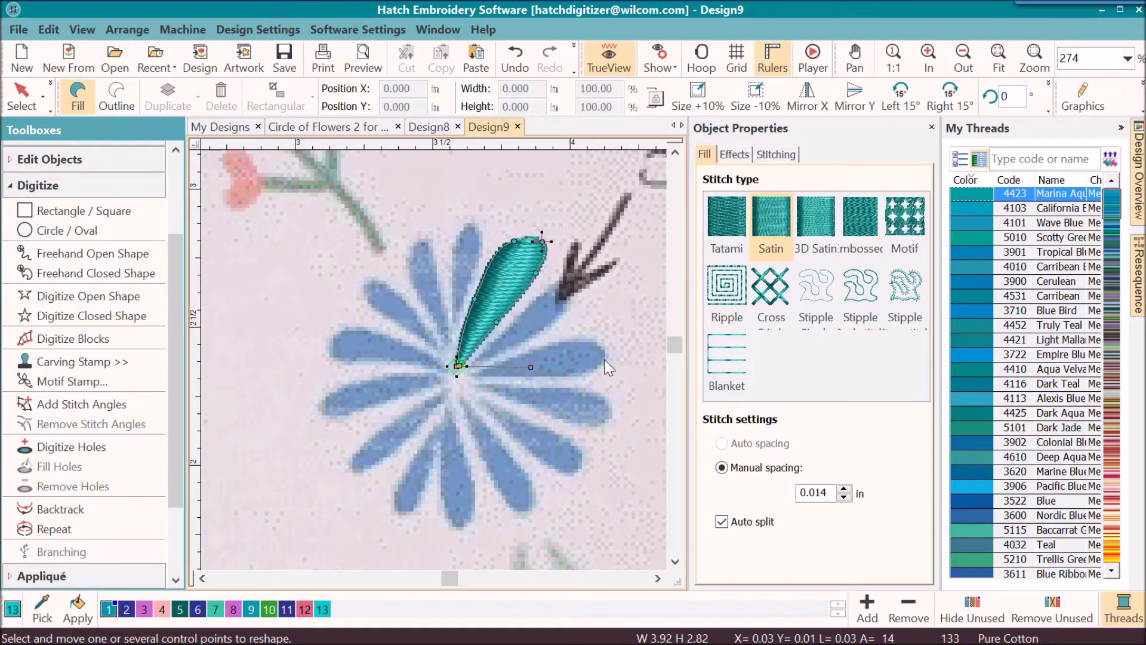
left_click(507, 273)
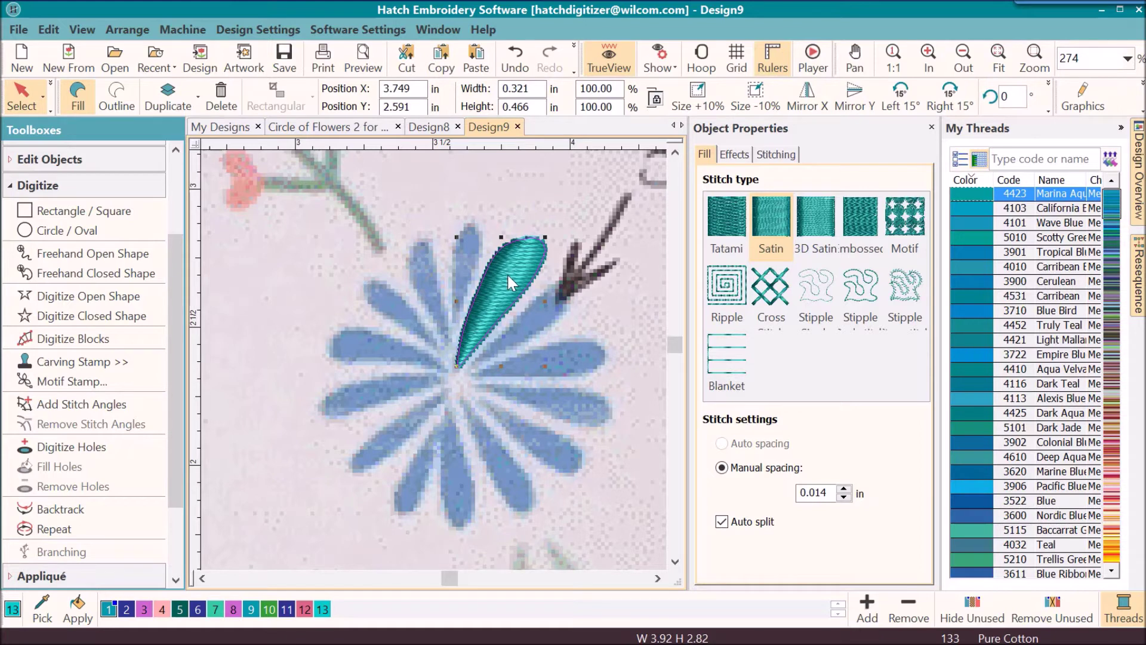
Change the petal's Underlay 1 type from Tatami to Zigzag, with 0.197 stitch length.
left_click(786, 153)
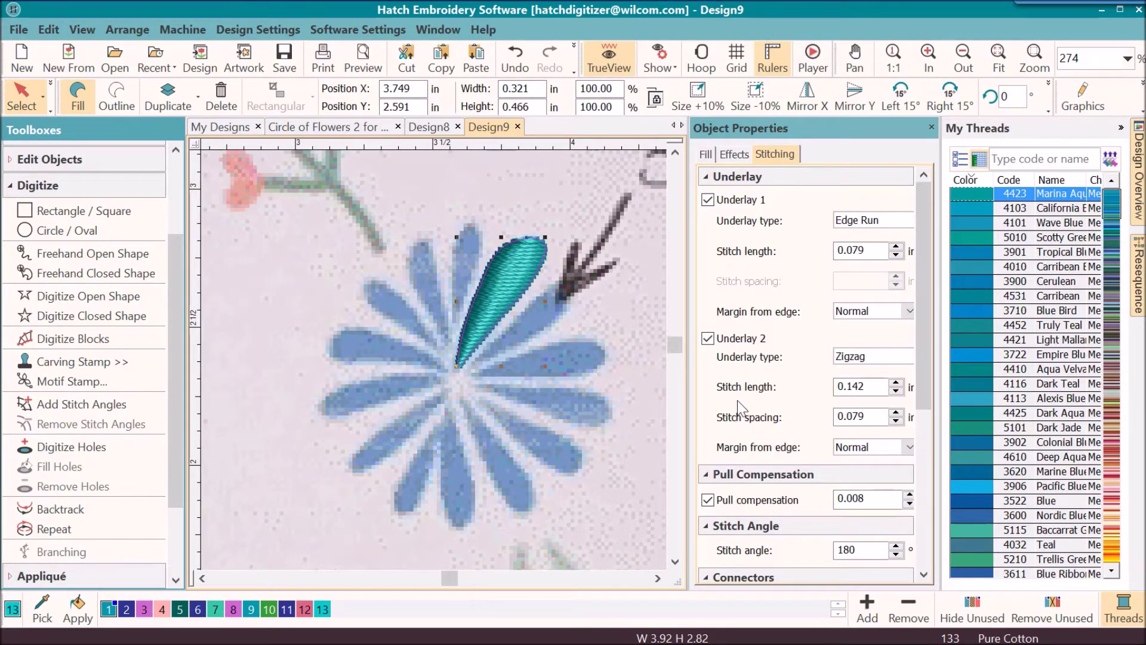
left_click(708, 200)
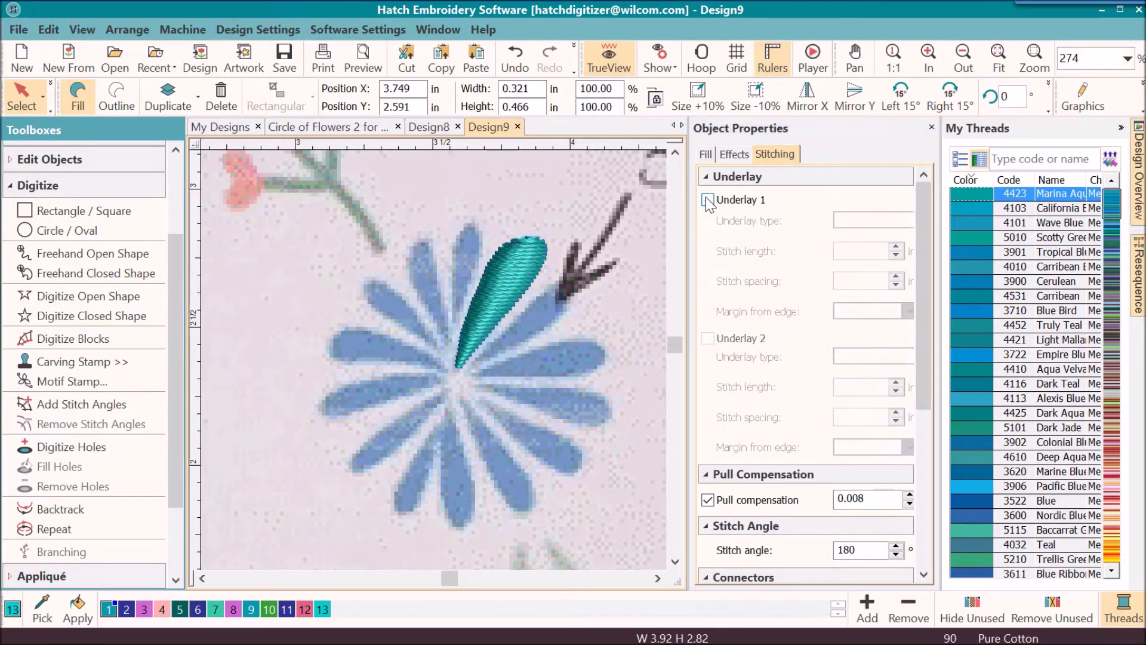
left_click(708, 199)
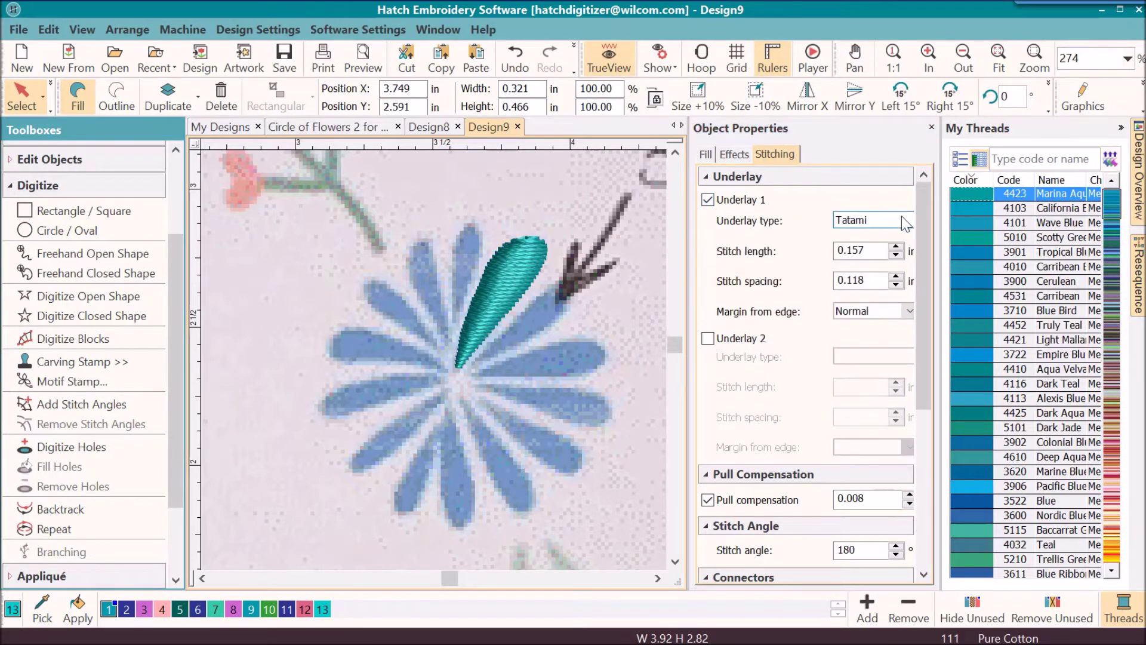
left_click(891, 220)
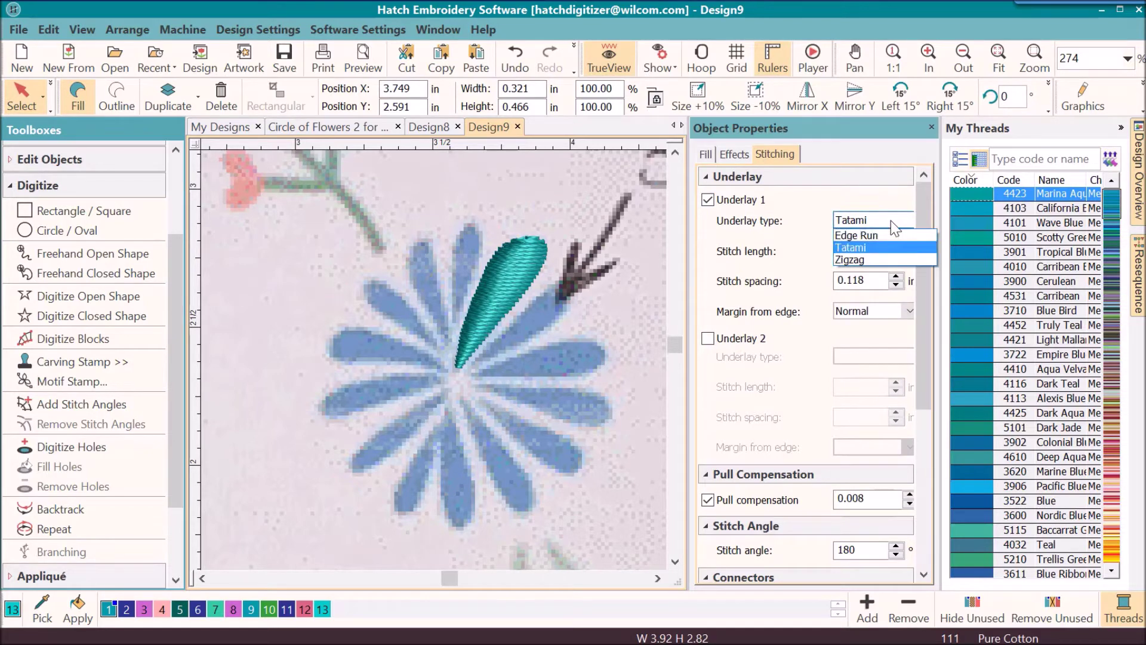
left_click(861, 260)
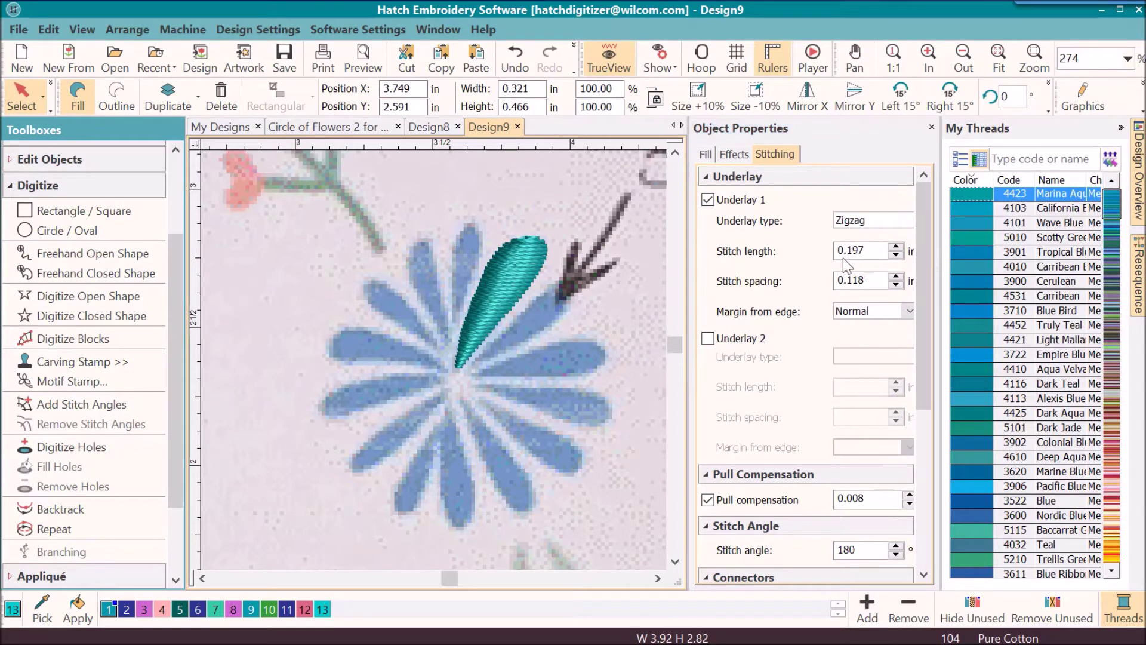
left_click(592, 362)
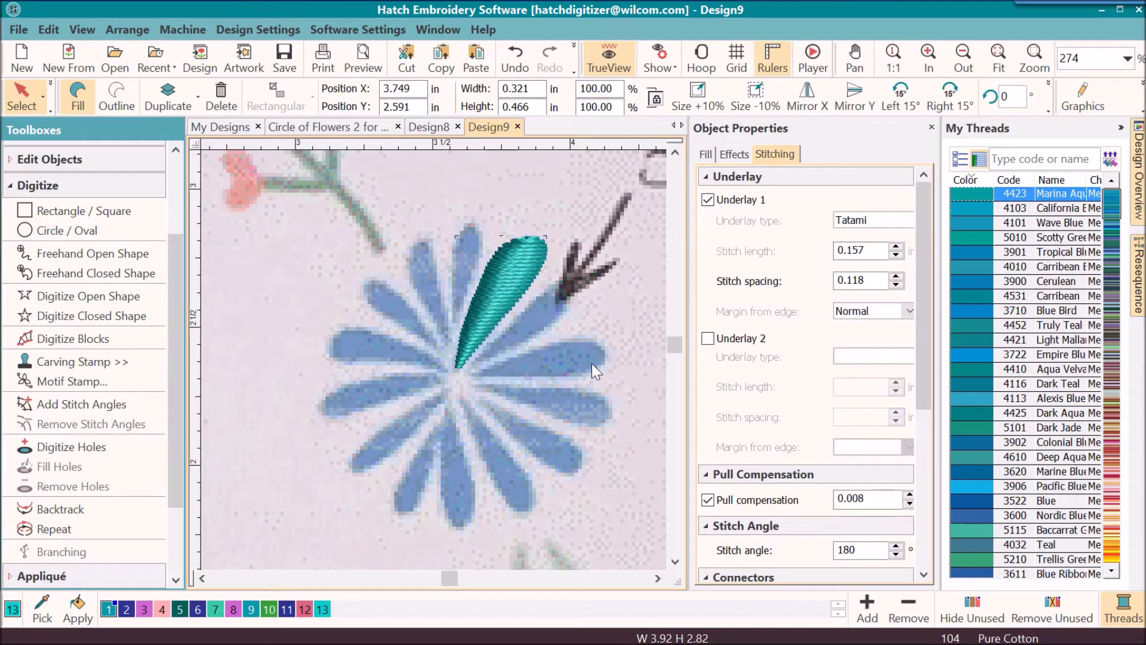
left_click(511, 263)
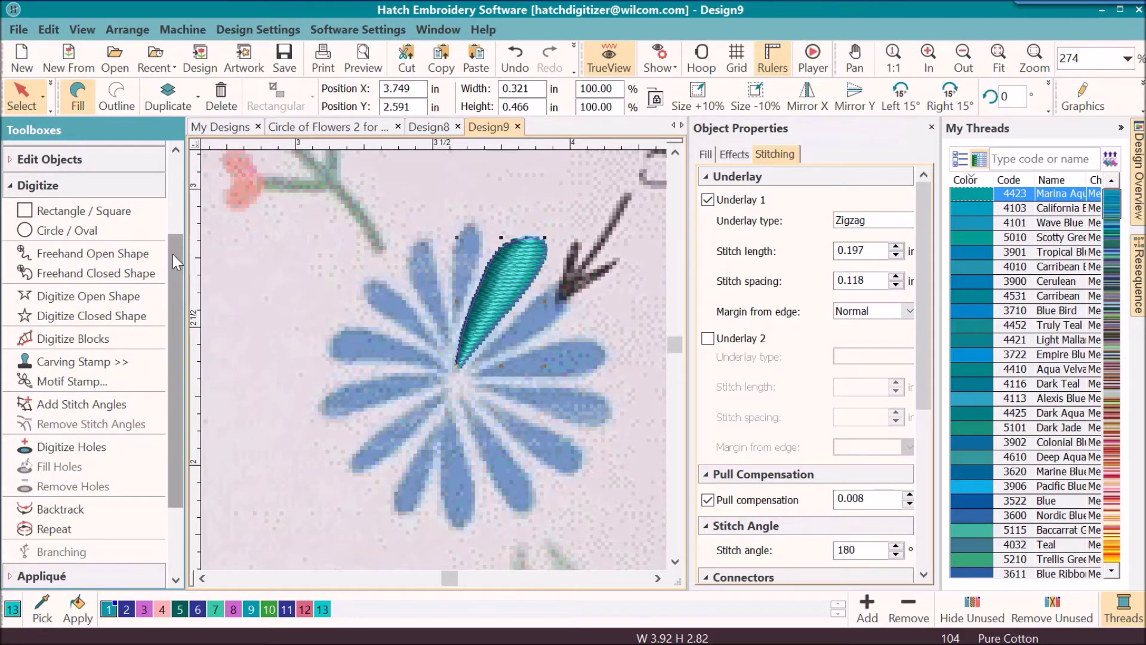
scroll(173, 254, "down", 3)
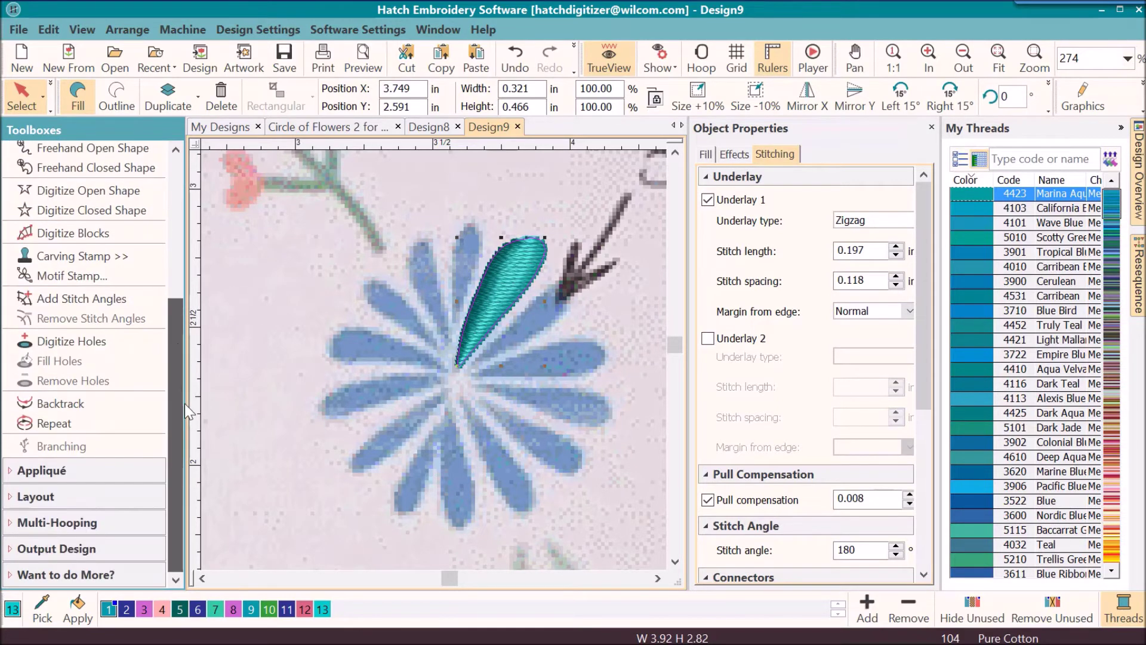
Arrange 14 copies of the petal in a circle layout centred on the flower's centre.
left_click(9, 503)
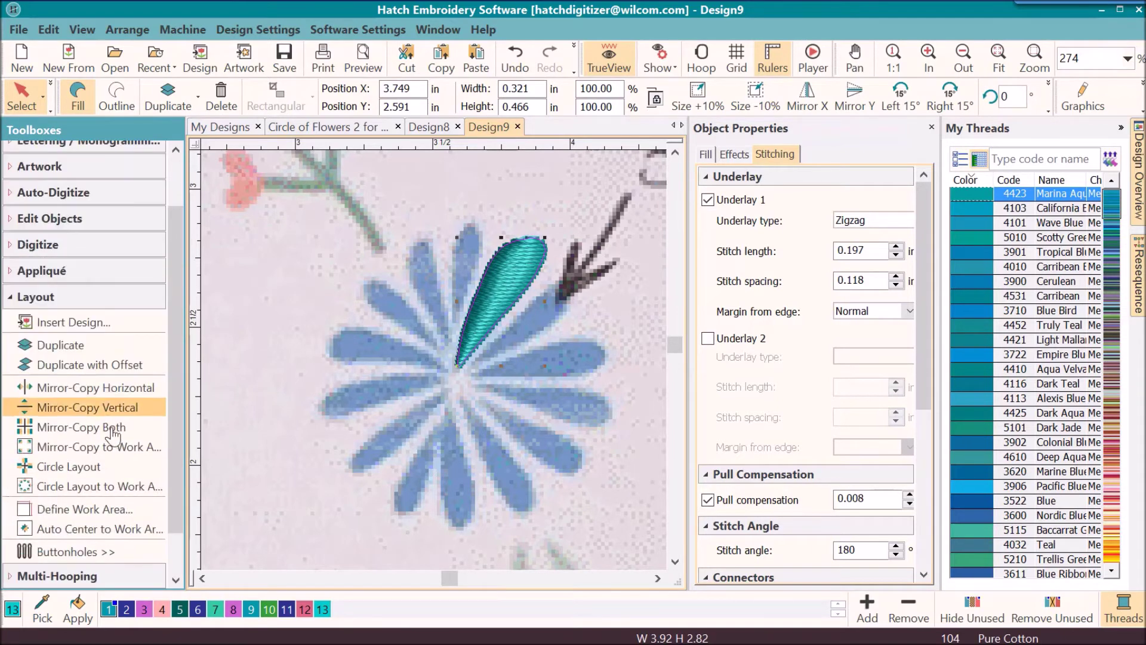
left_click(73, 474)
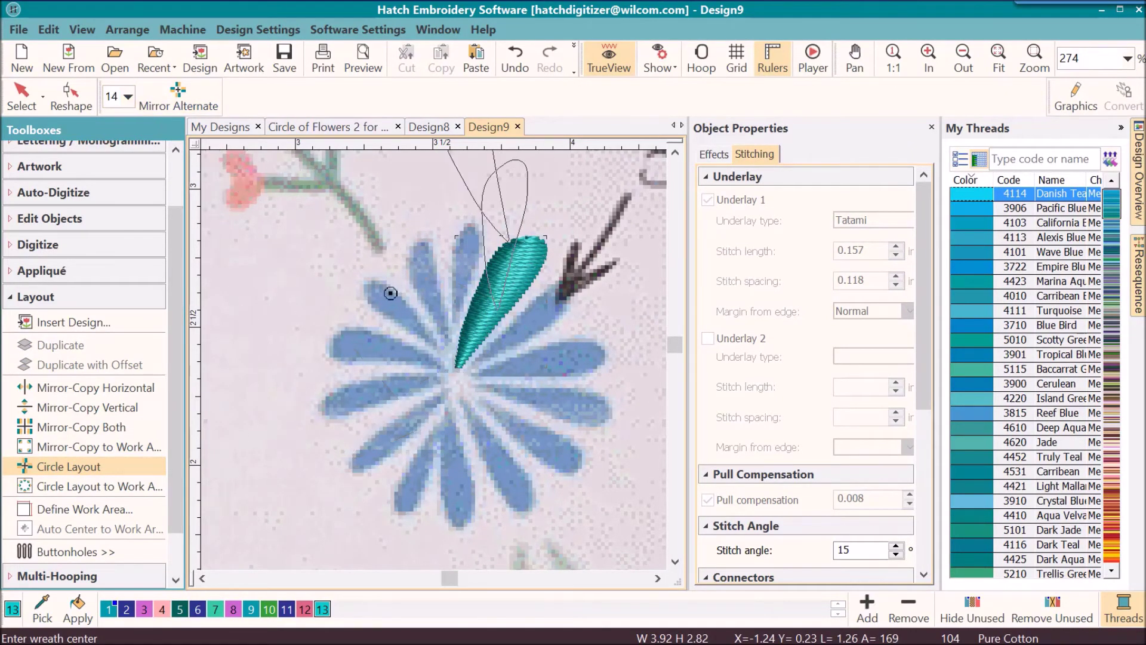
left_click(126, 96)
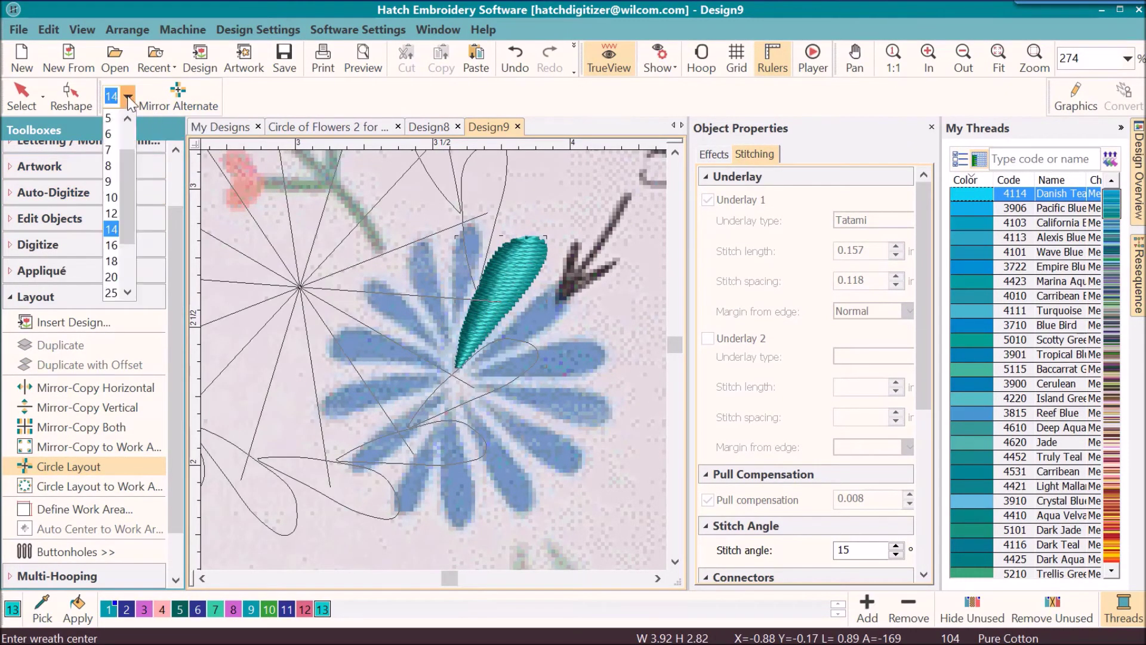
left_click(107, 230)
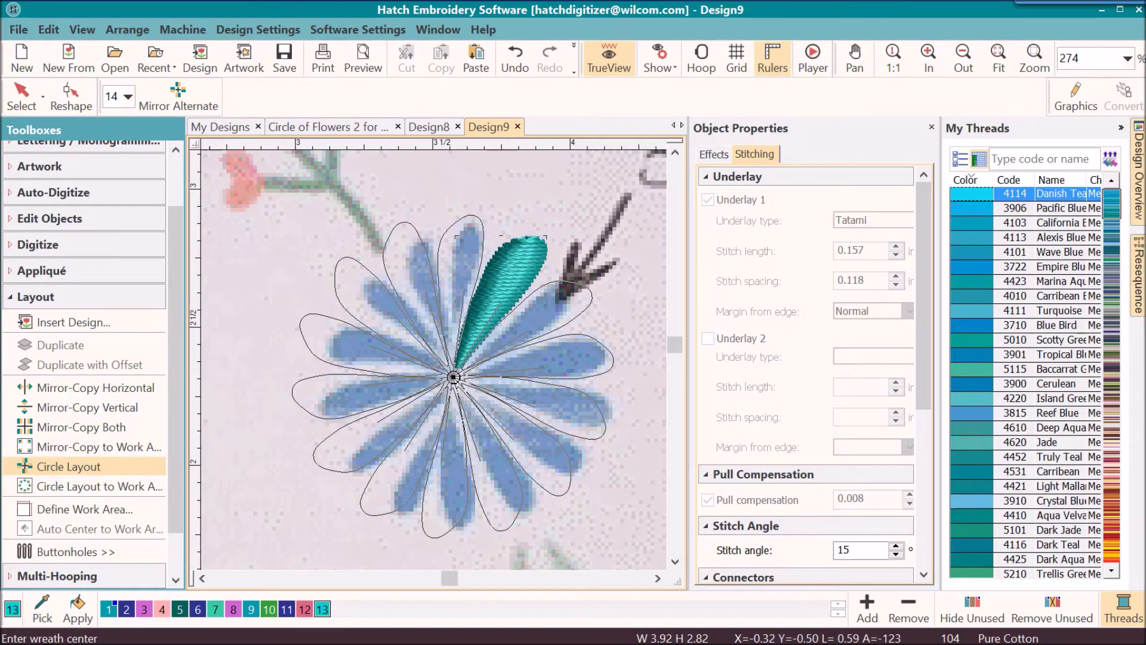
left_click(453, 378)
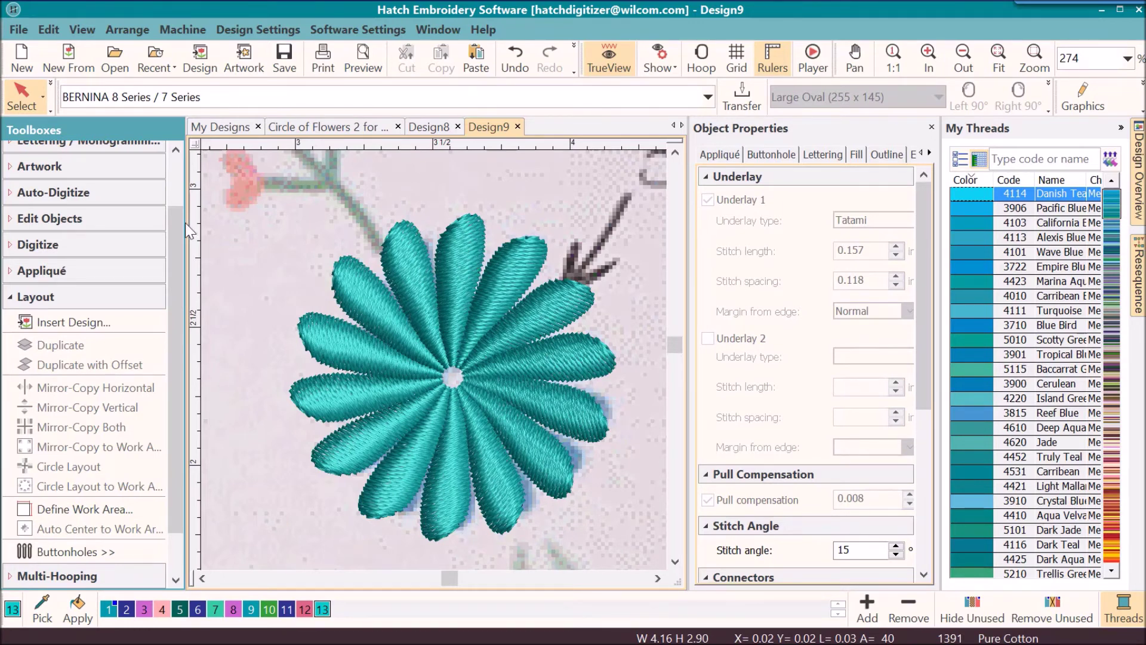
Shrink the top petal to about 93% and rotate it slightly to match the reference.
left_click(472, 248)
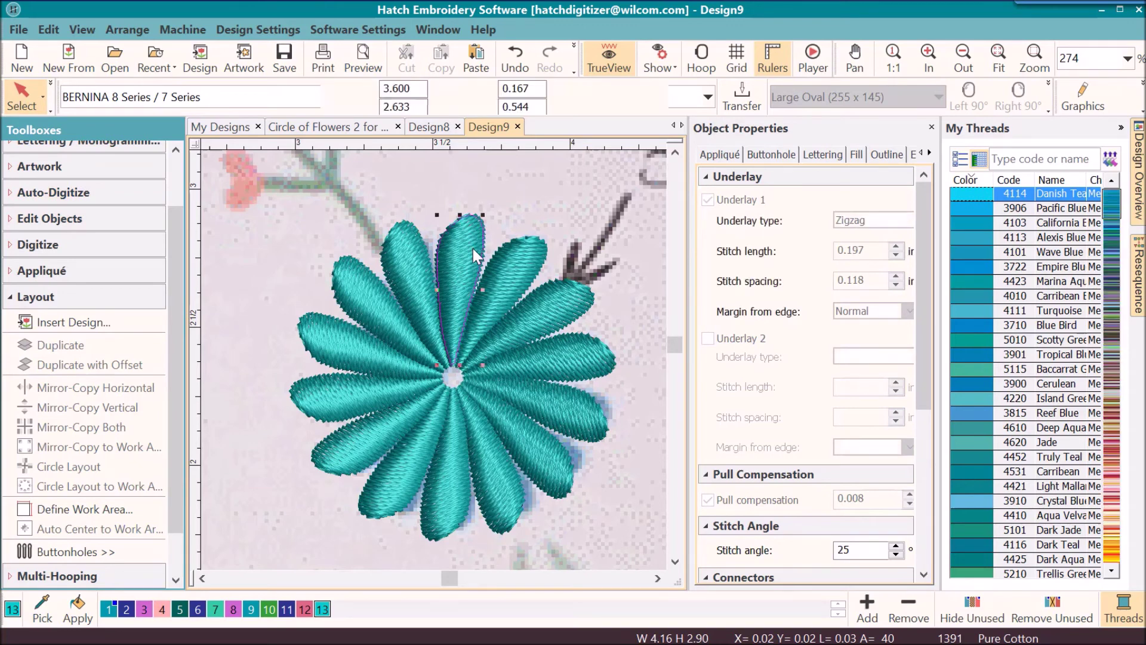
left_click_drag(483, 214, 481, 222)
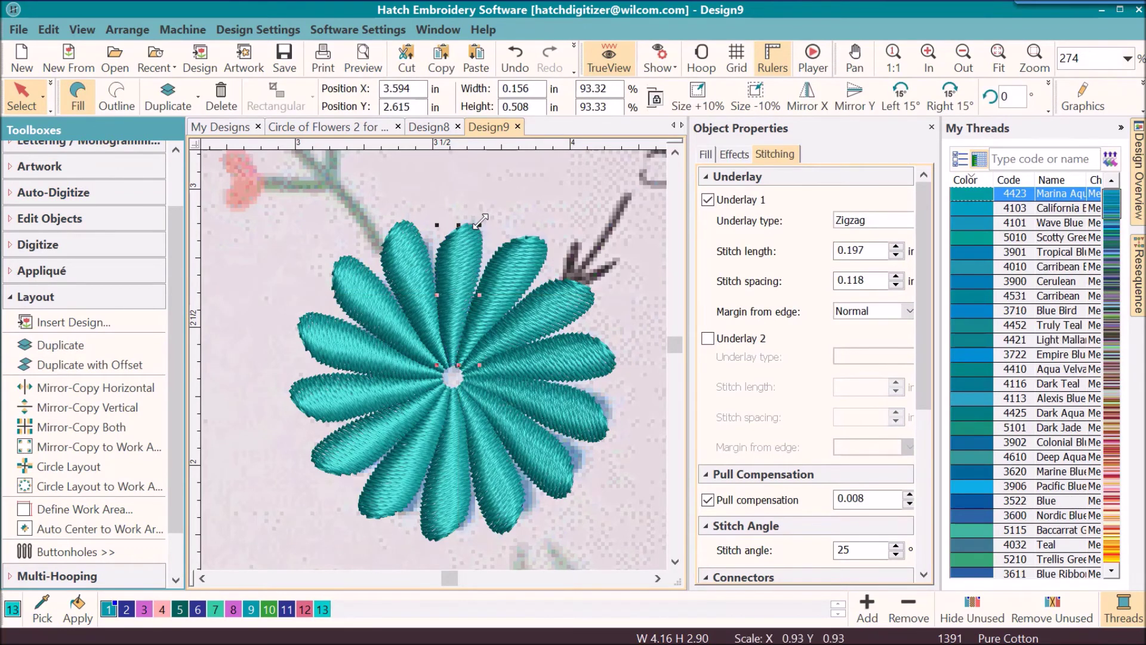
left_click(468, 246)
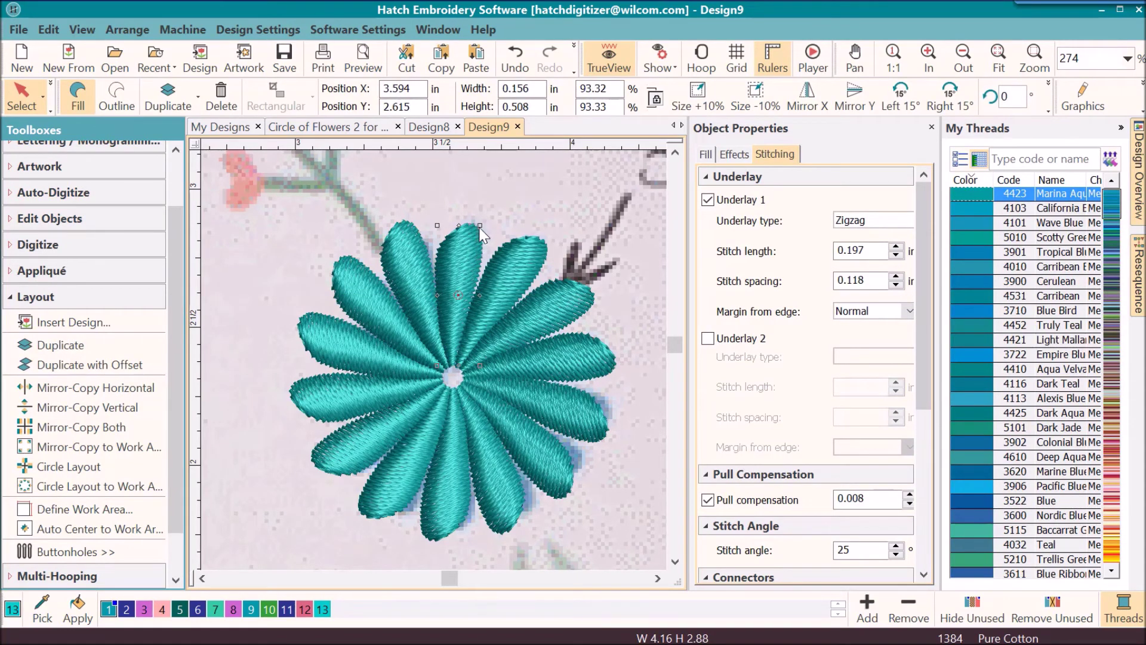
left_click_drag(480, 229, 464, 264)
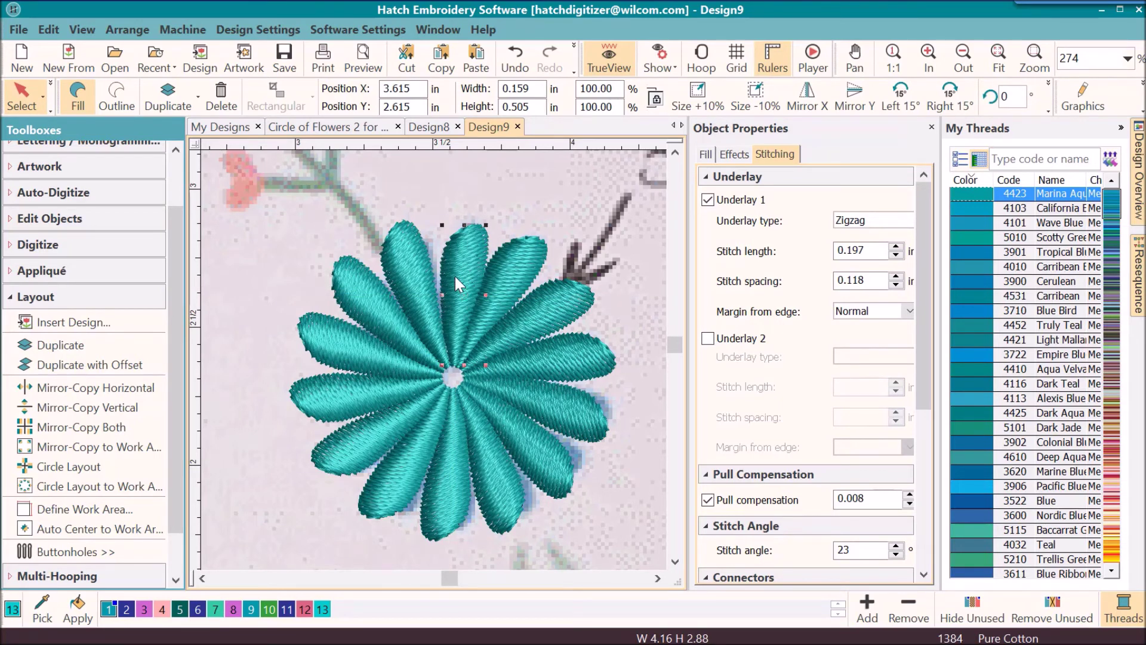
Change the top petal's stitch angle to 2°.
key("h")
left_click_drag(516, 345, 523, 362)
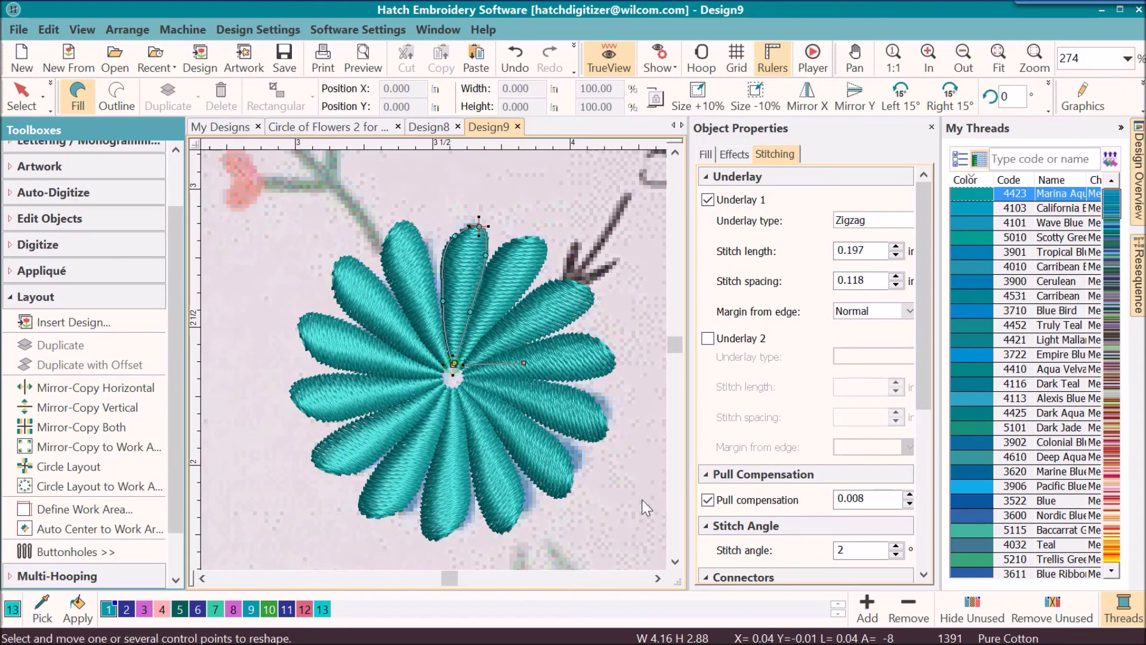
key("Escape")
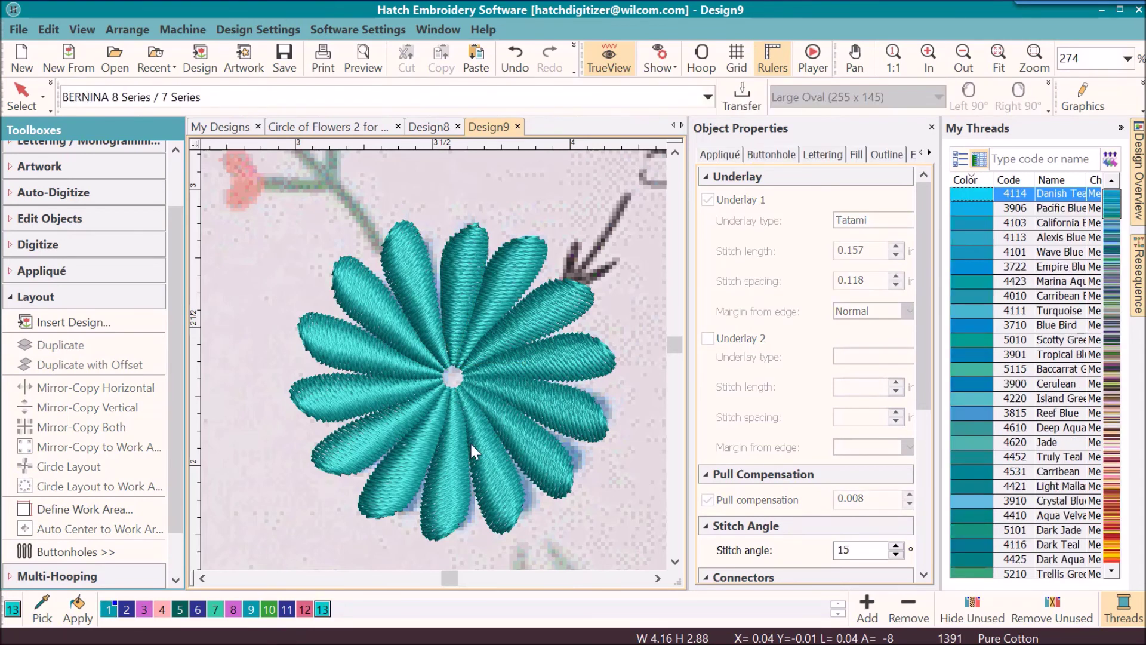